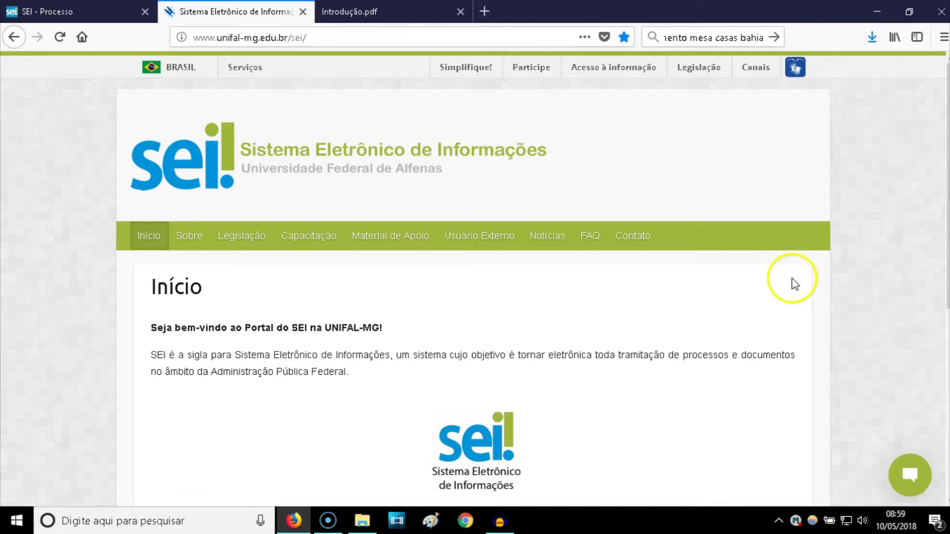
- Read through the Sobre page explaining SEI, then move on to the Legislação page
scroll(802, 289, down, 5)
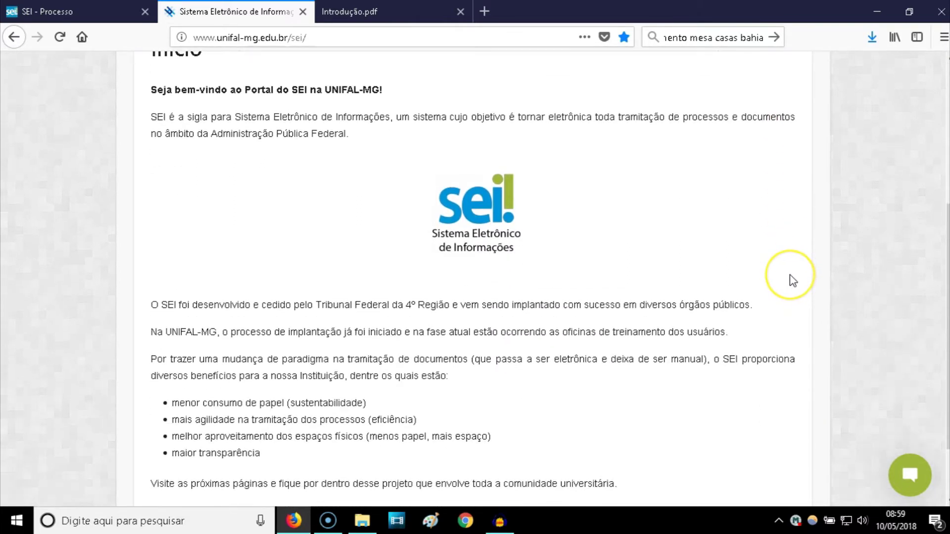
scroll(793, 280, up, 2)
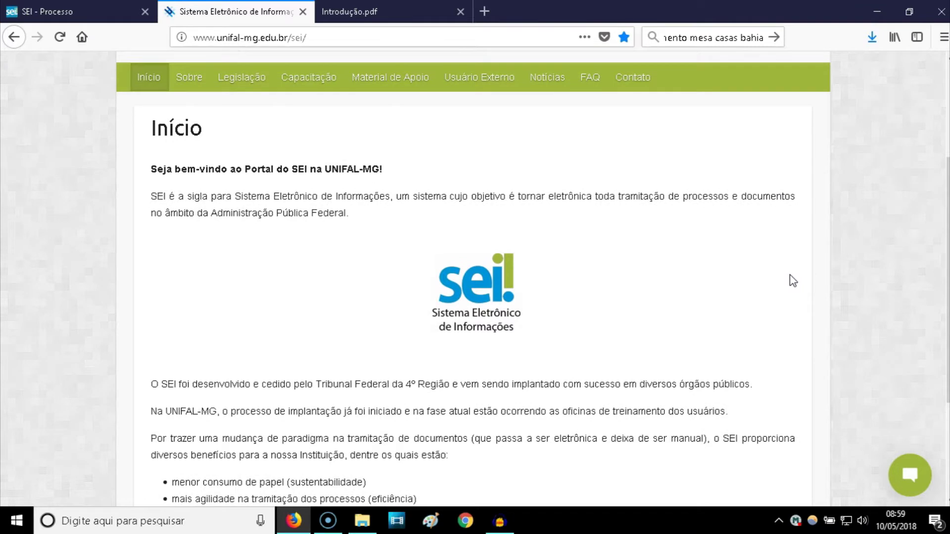
scroll(780, 278, down, 2)
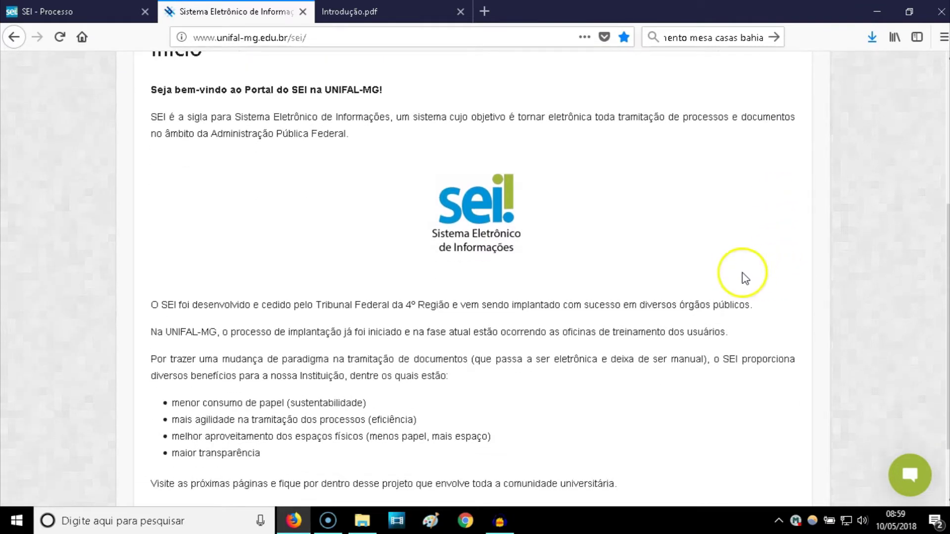
scroll(734, 278, up, 2)
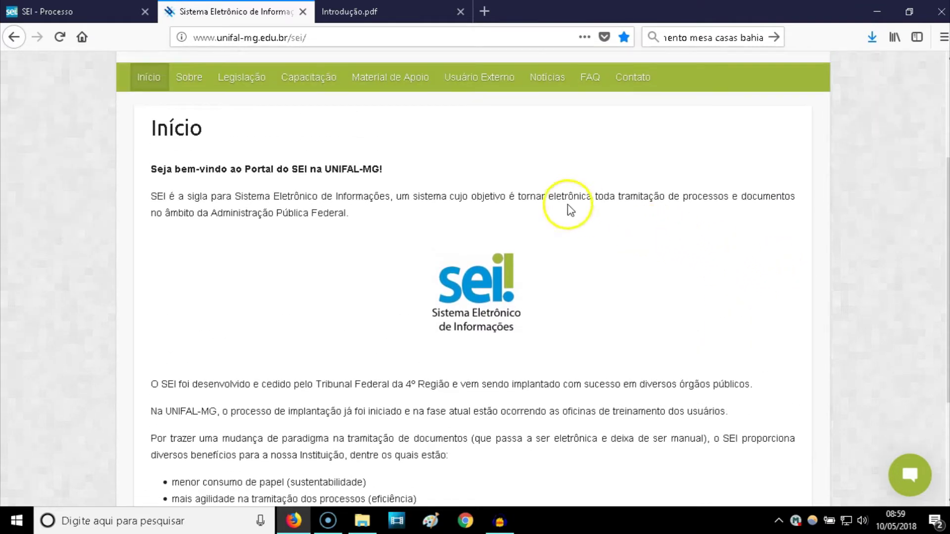
click(200, 88)
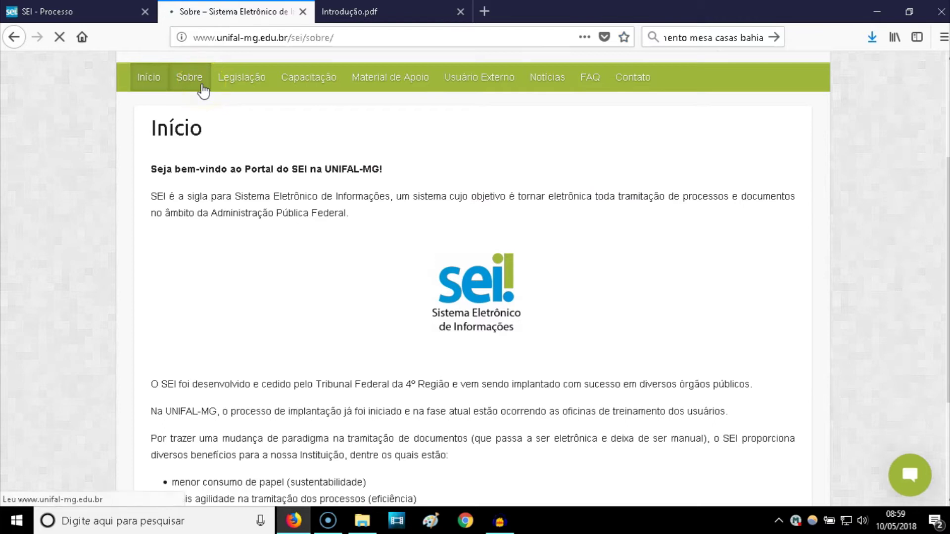
scroll(346, 291, down, 3)
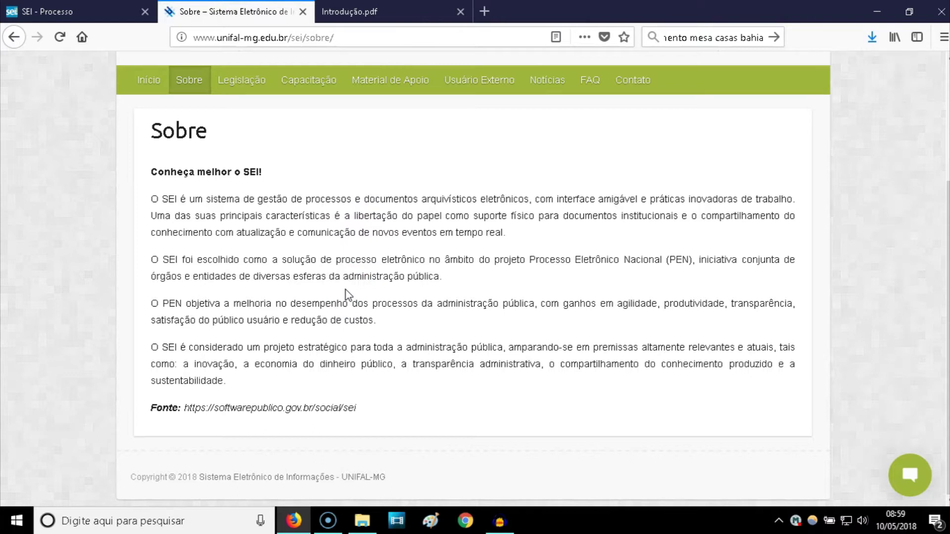
scroll(346, 295, up, 3)
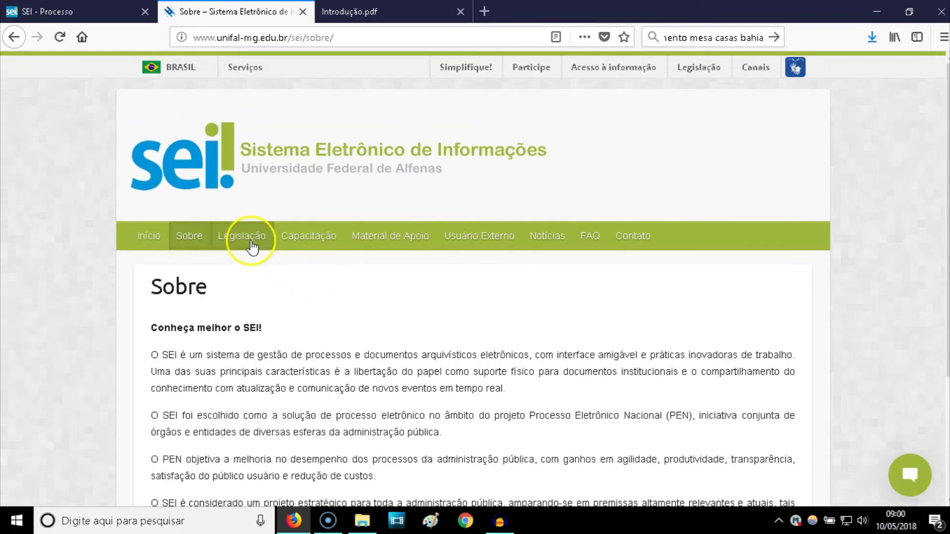
click(242, 236)
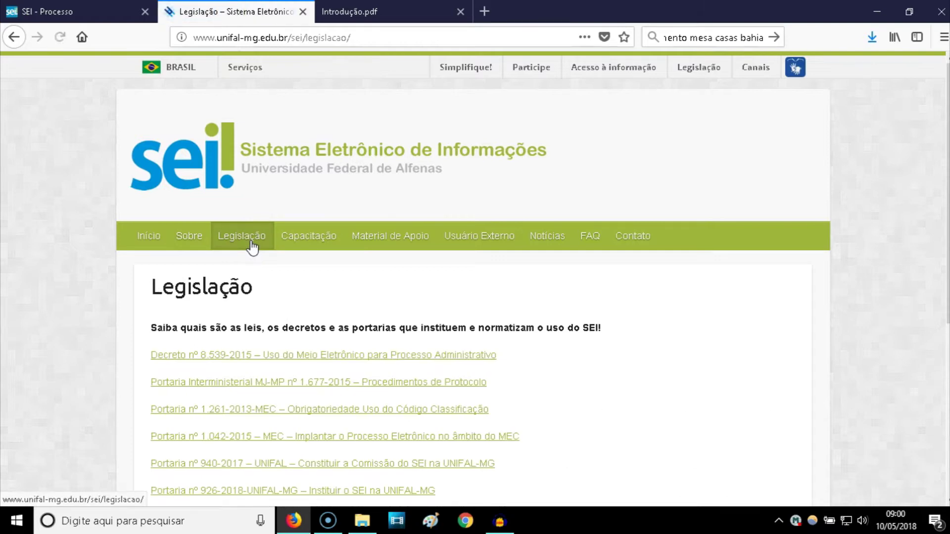
- Scroll through the Legislação list of decrees and portarias, opening two of its links
scroll(470, 340, down, 3)
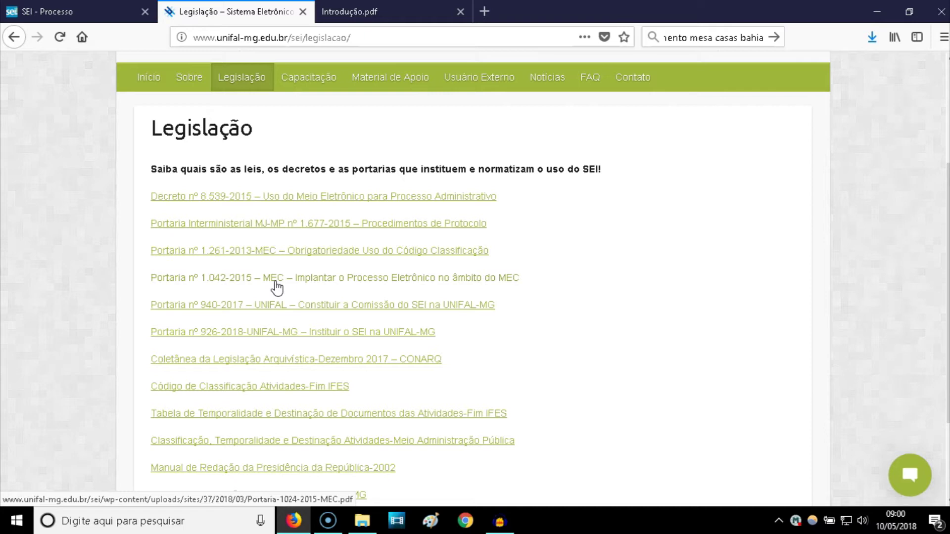
click(237, 283)
click(224, 307)
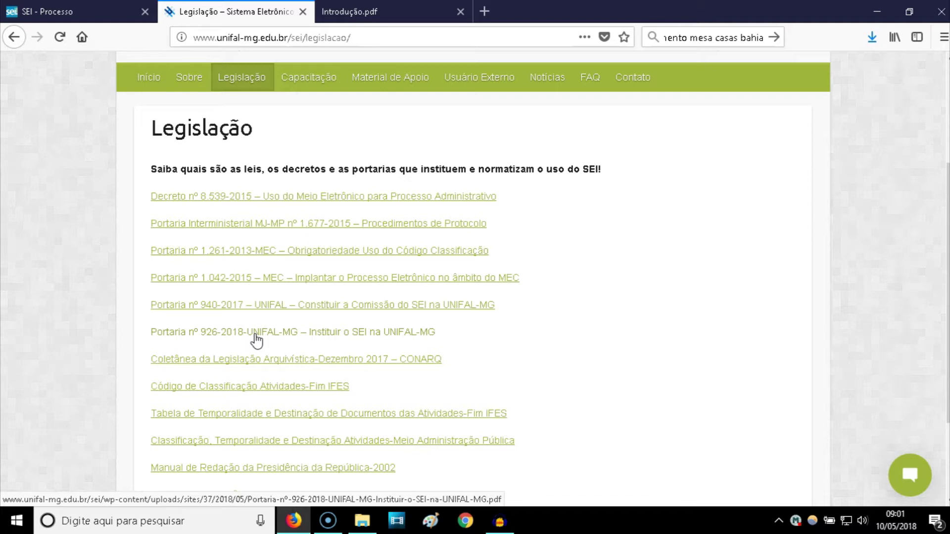
scroll(256, 340, down, 3)
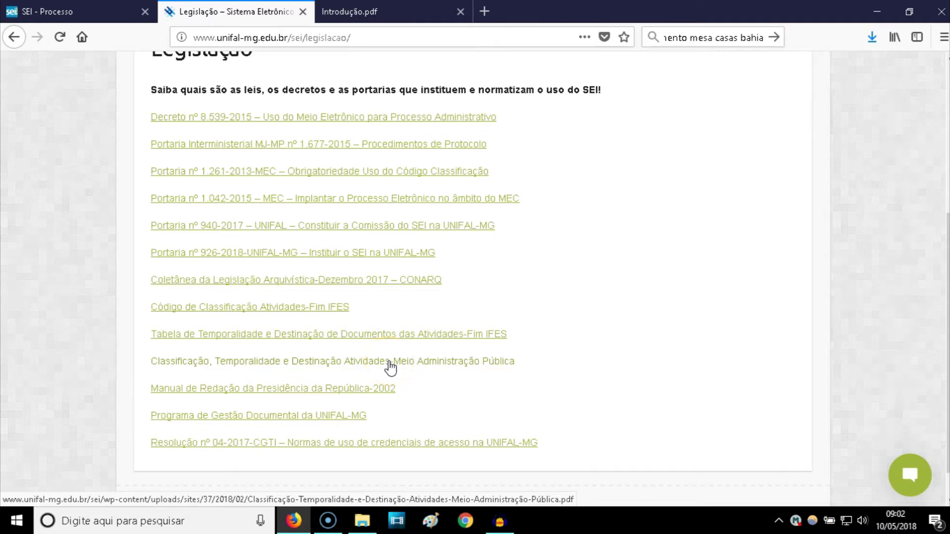
click(328, 311)
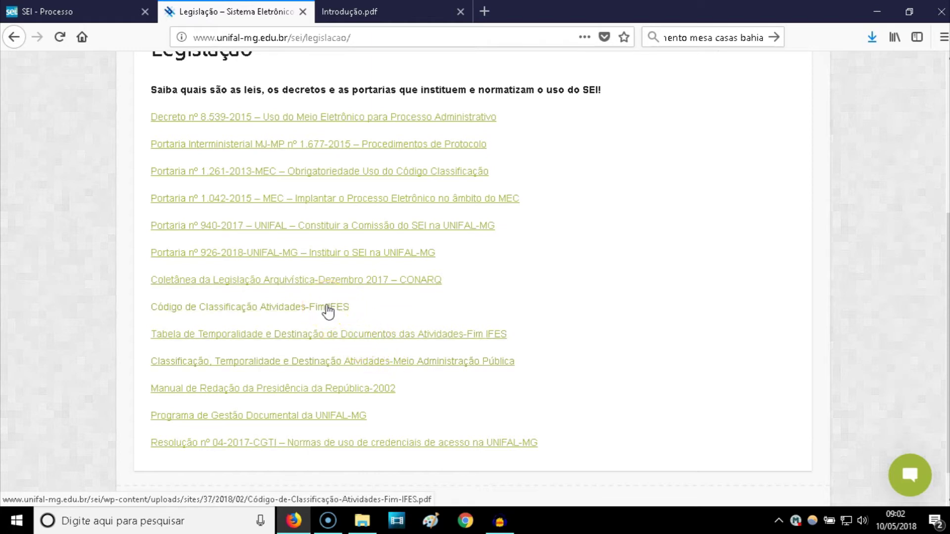
click(335, 342)
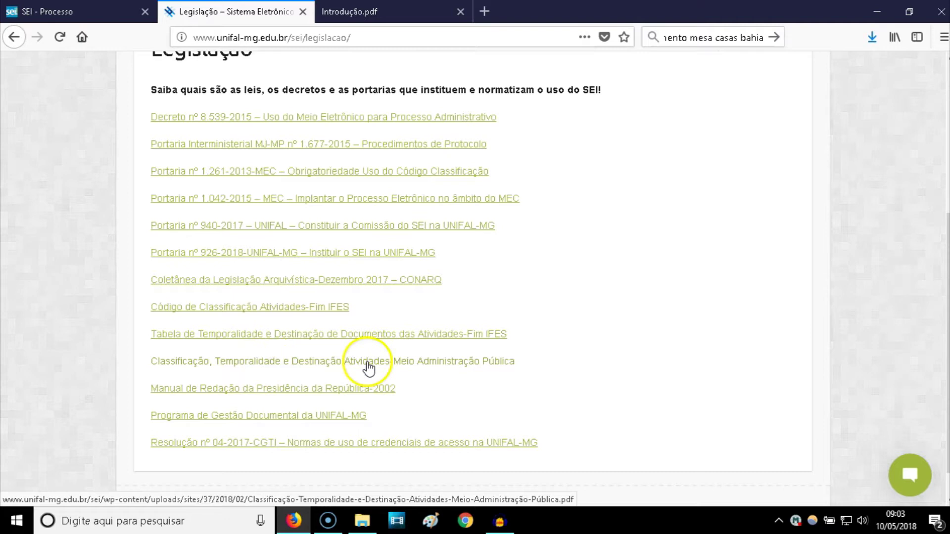
scroll(272, 400, up, 5)
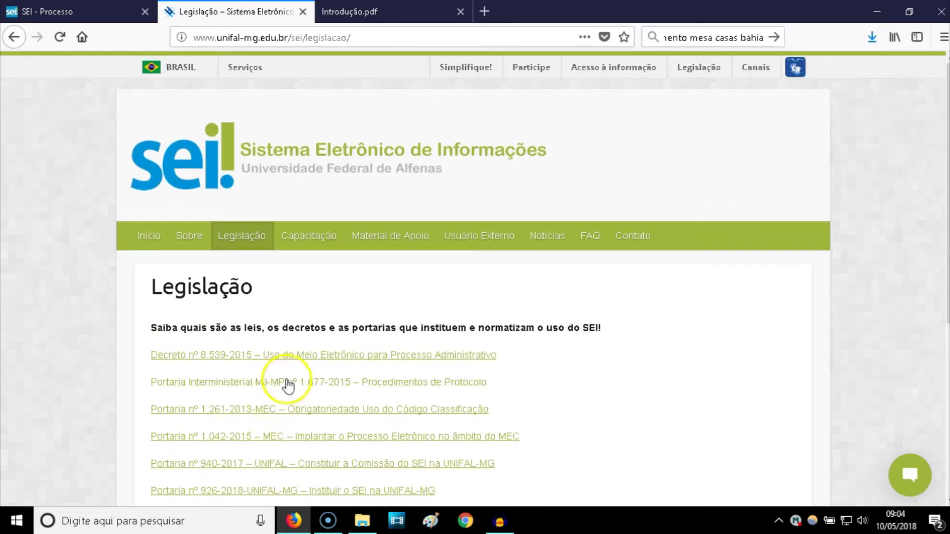
- Browse the Capacitação training page, then switch to the Material de Apoio page
click(318, 247)
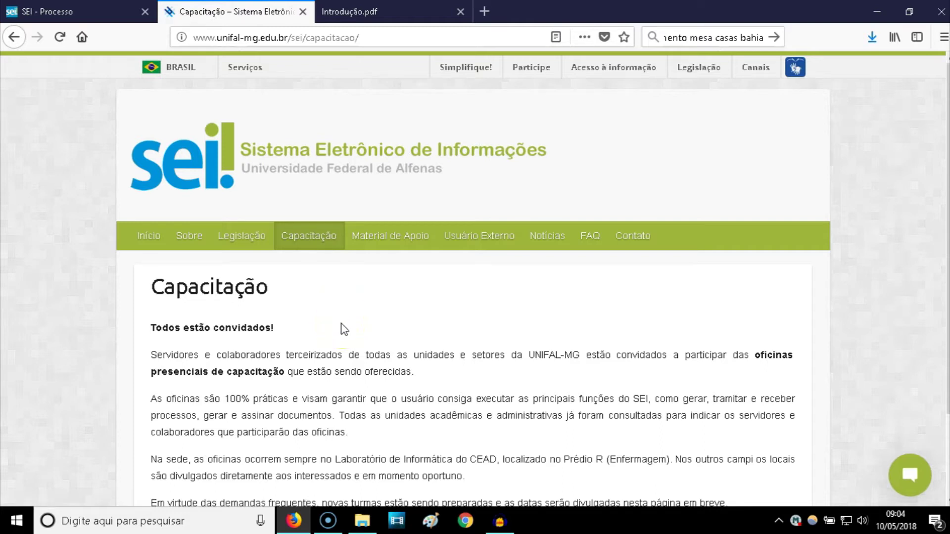
scroll(342, 325, down, 3)
scroll(342, 323, up, 2)
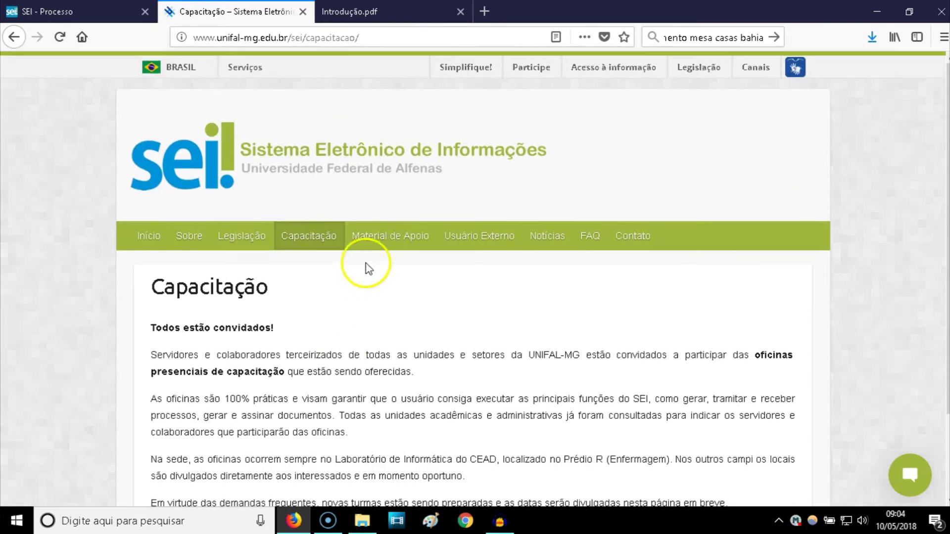
click(388, 247)
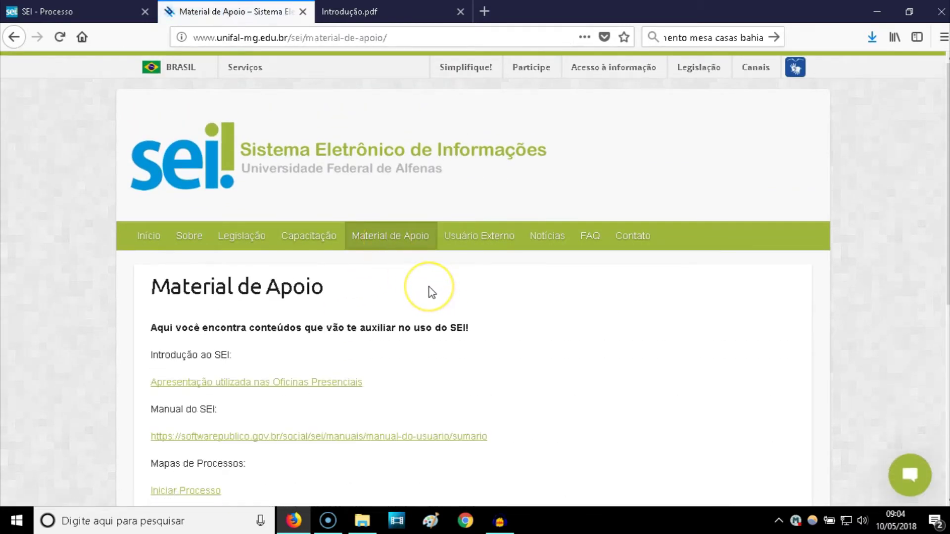
scroll(429, 287, down, 3)
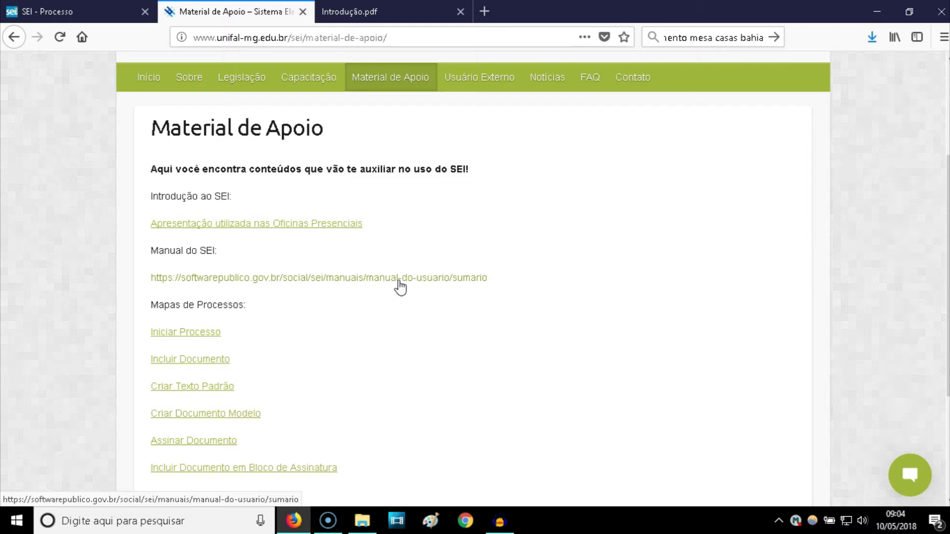
scroll(259, 346, down, 3)
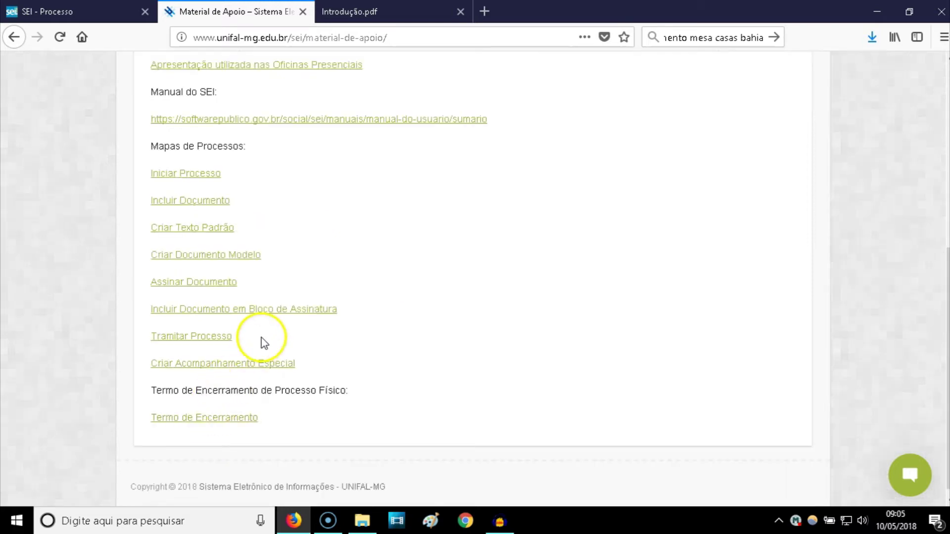
scroll(259, 337, up, 1)
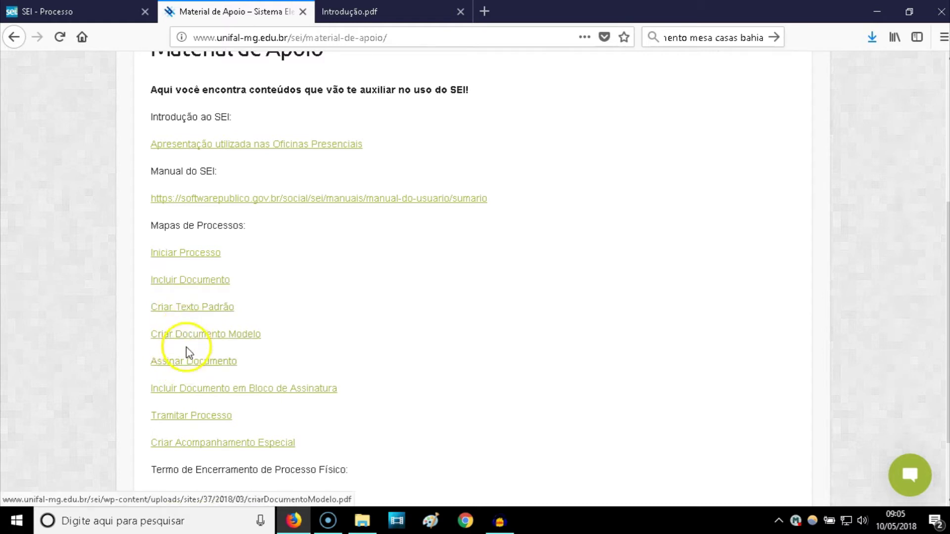
- Open the Assinar Documento process map PDF, zoom in and pan left to the diagram's start
click(184, 367)
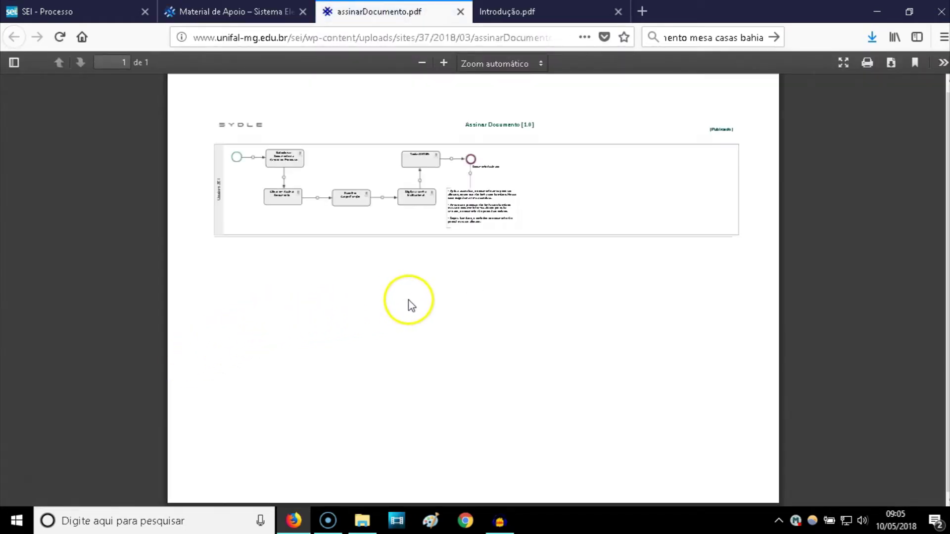
ctrl+scroll(421, 329, up, 2)
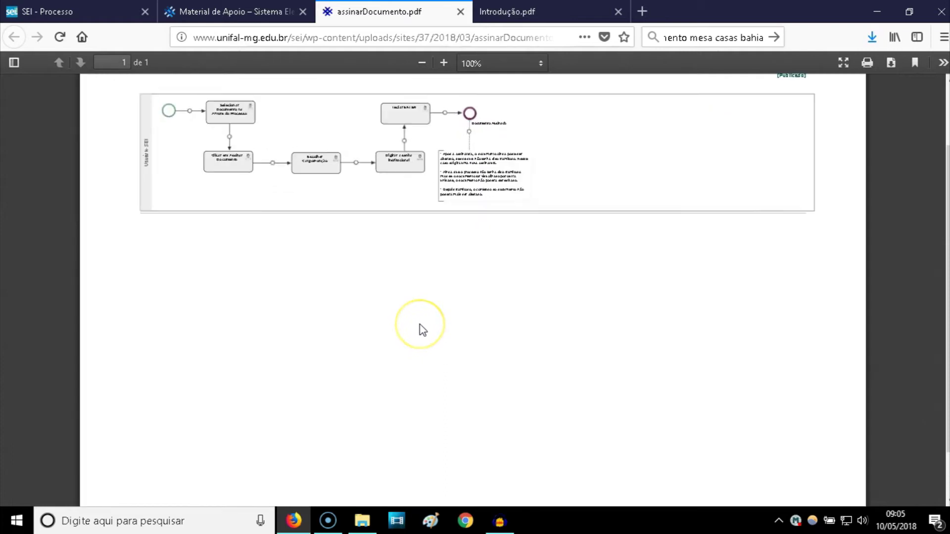
ctrl+scroll(422, 330, up, 4)
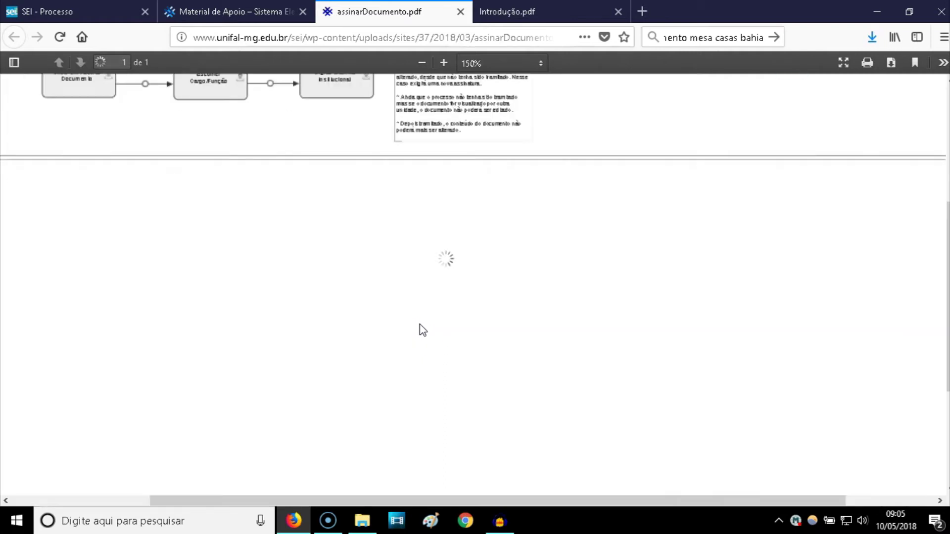
scroll(422, 329, up, 4)
drag(187, 505, 80, 504)
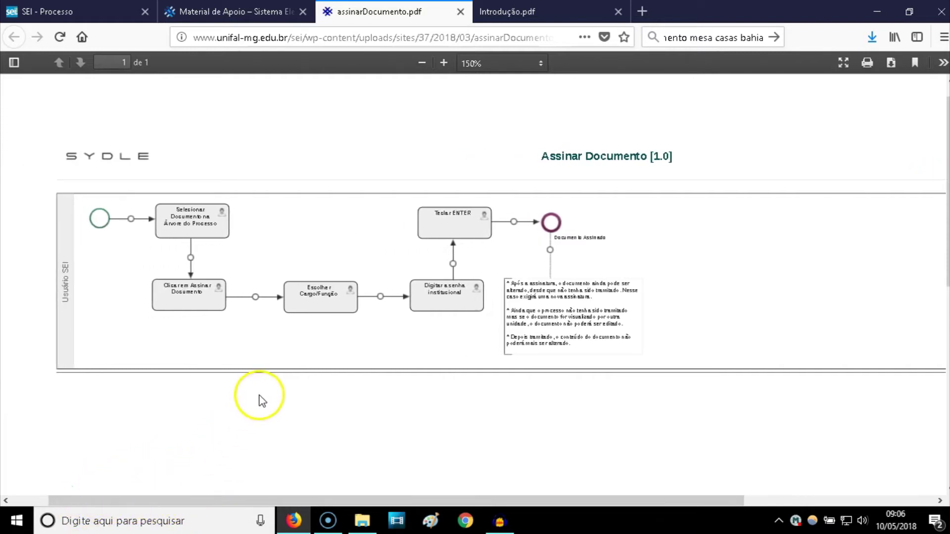
ctrl+scroll(262, 401, up, 2)
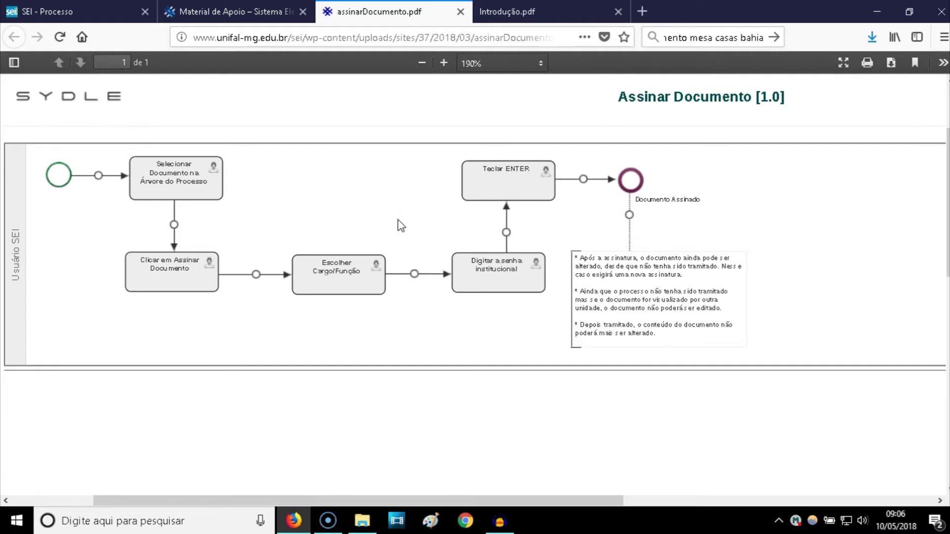
- Close the assinarDocumento.pdf tab and return to the Material de Apoio page
click(461, 11)
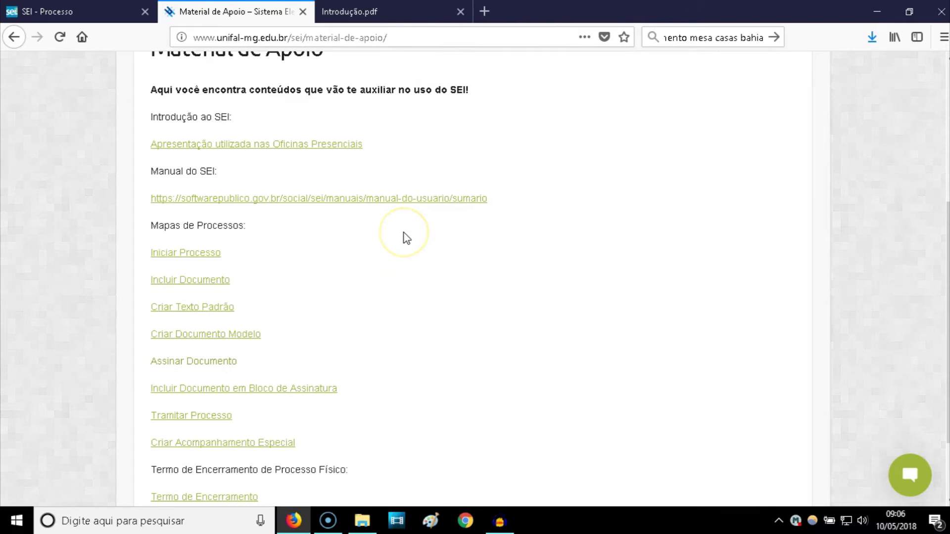
scroll(404, 238, down, 2)
scroll(405, 237, up, 5)
scroll(404, 237, down, 5)
- Open the Termo de Encerramento document link, retrying once, then scroll back up
click(194, 411)
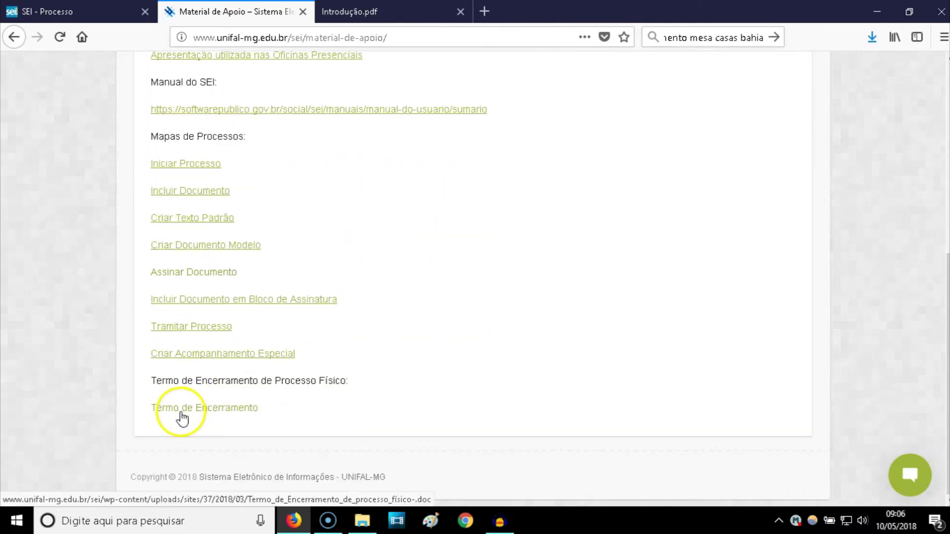
click(230, 407)
scroll(340, 331, up, 5)
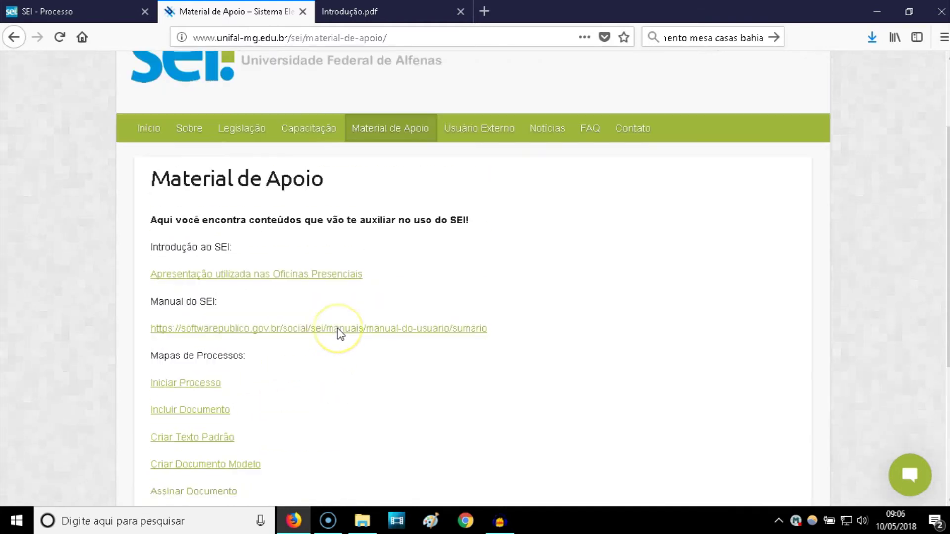
scroll(340, 331, up, 1)
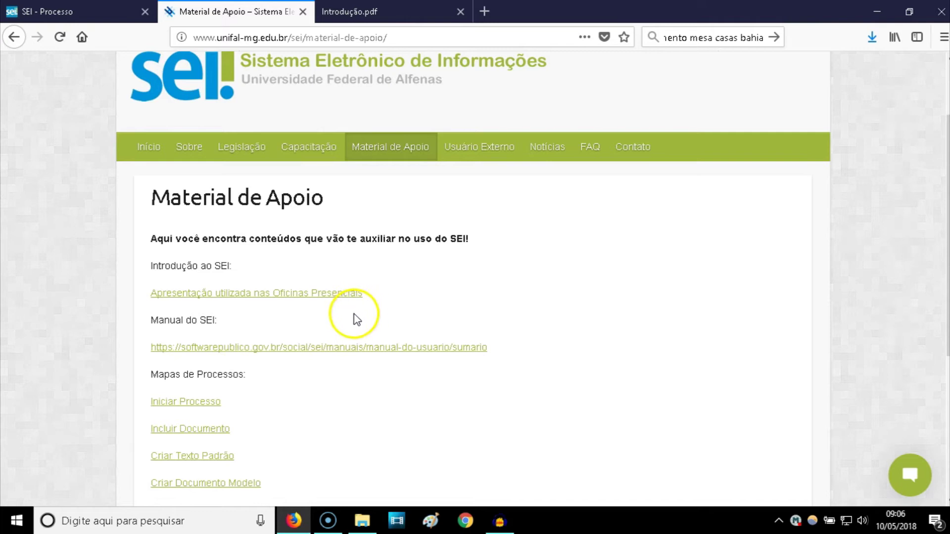
- Read through the Usuário Externo registration instructions, then go to the Notícias page
click(482, 155)
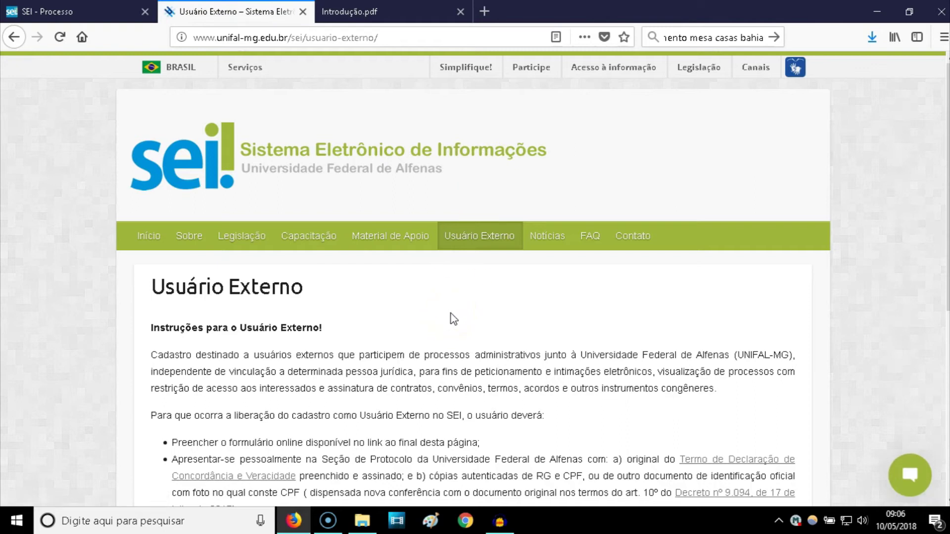
scroll(454, 319, down, 3)
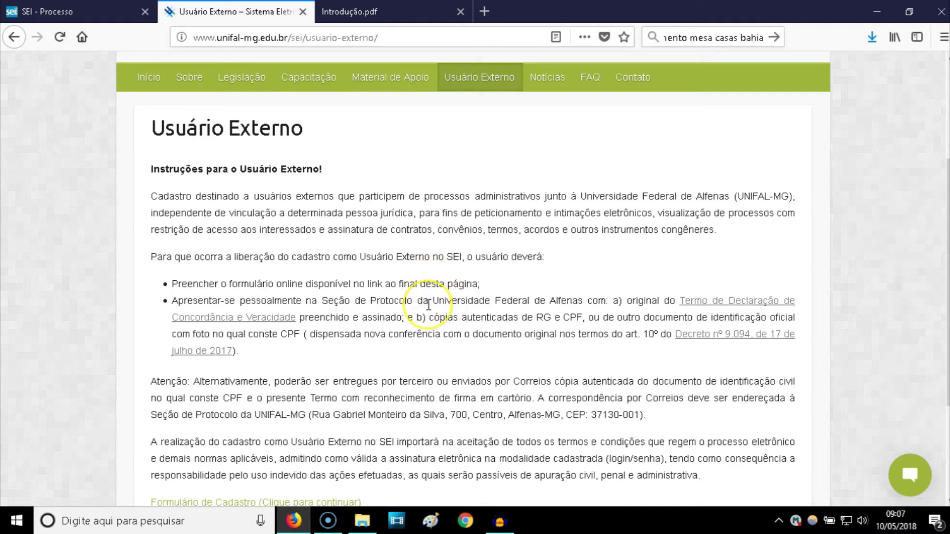
scroll(428, 305, down, 2)
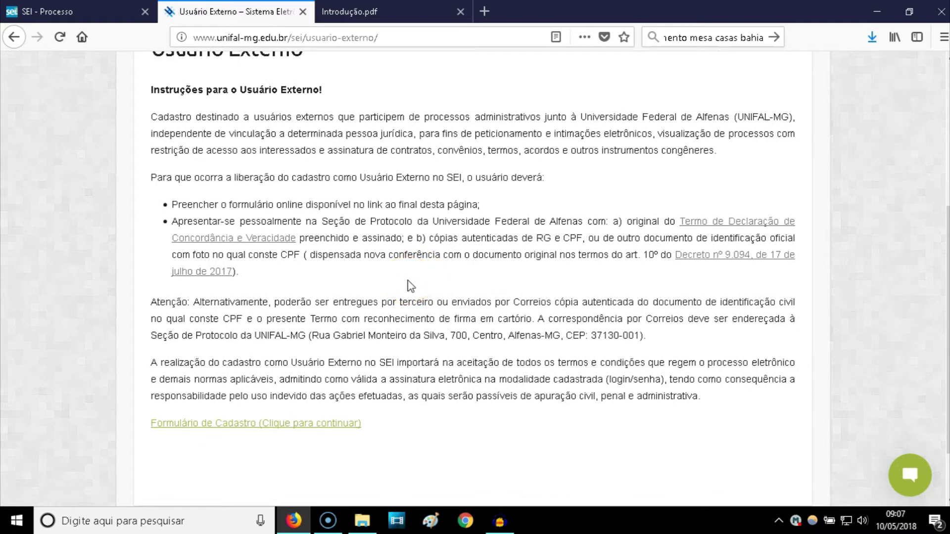
scroll(411, 286, up, 4)
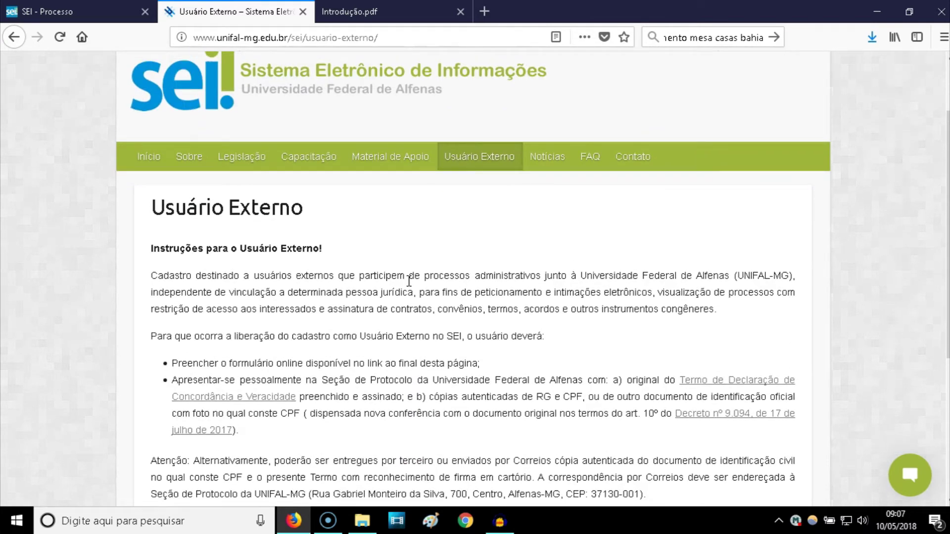
click(552, 166)
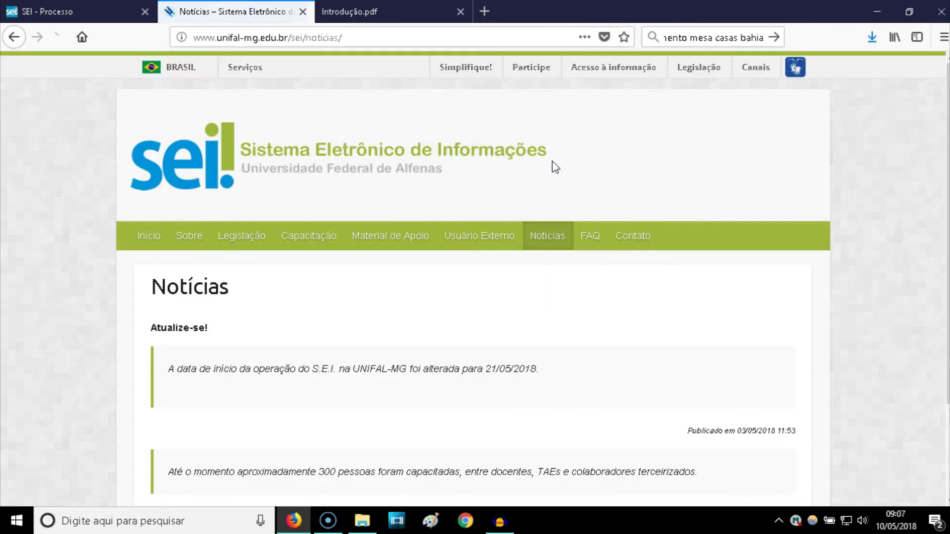
- Open the portal's FAQ page from the navigation bar
scroll(528, 253, down, 2)
click(526, 252)
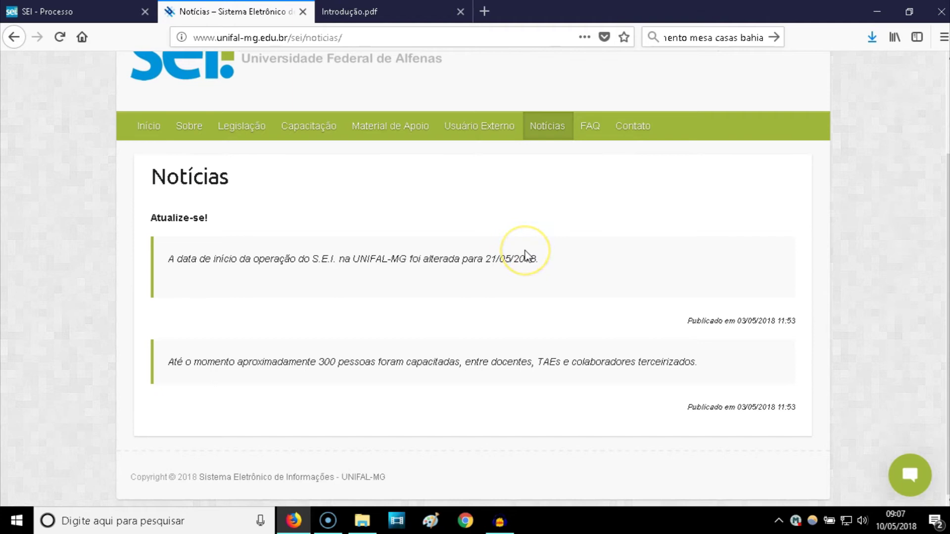
click(528, 240)
scroll(530, 245, up, 2)
click(532, 240)
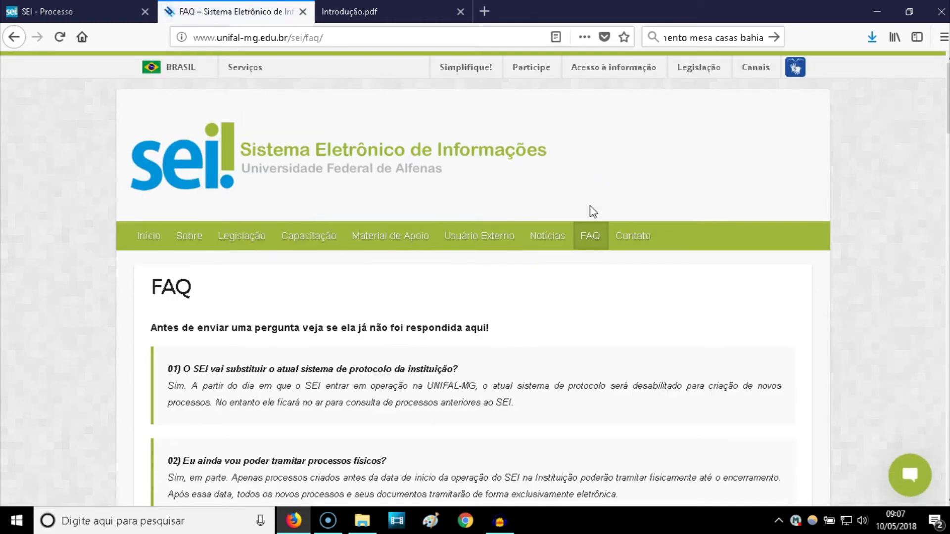
- Open the Contato page and scroll through its support e-mail and chat details
click(493, 328)
scroll(494, 331, down, 8)
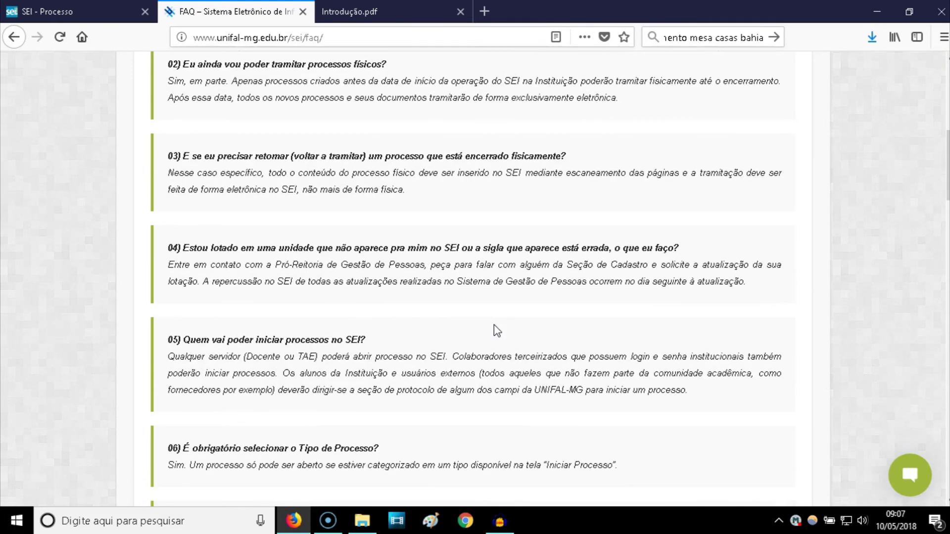
scroll(498, 331, down, 8)
scroll(497, 331, down, 11)
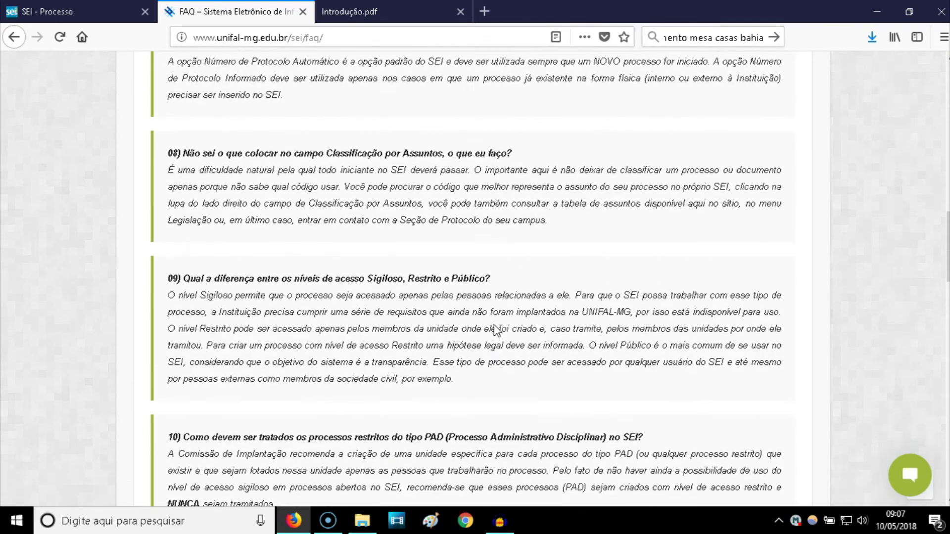
scroll(495, 327, down, 5)
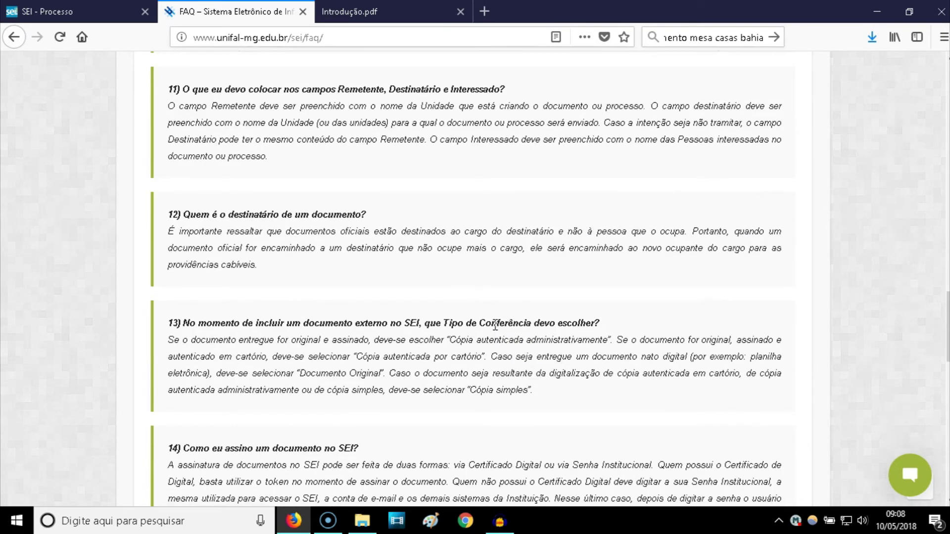
scroll(493, 325, down, 5)
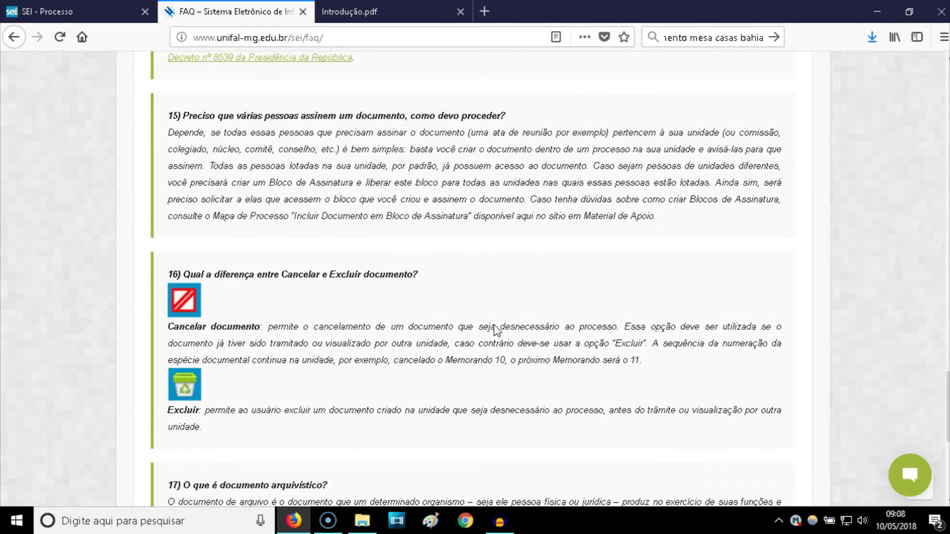
scroll(494, 324, down, 5)
scroll(494, 324, up, 20)
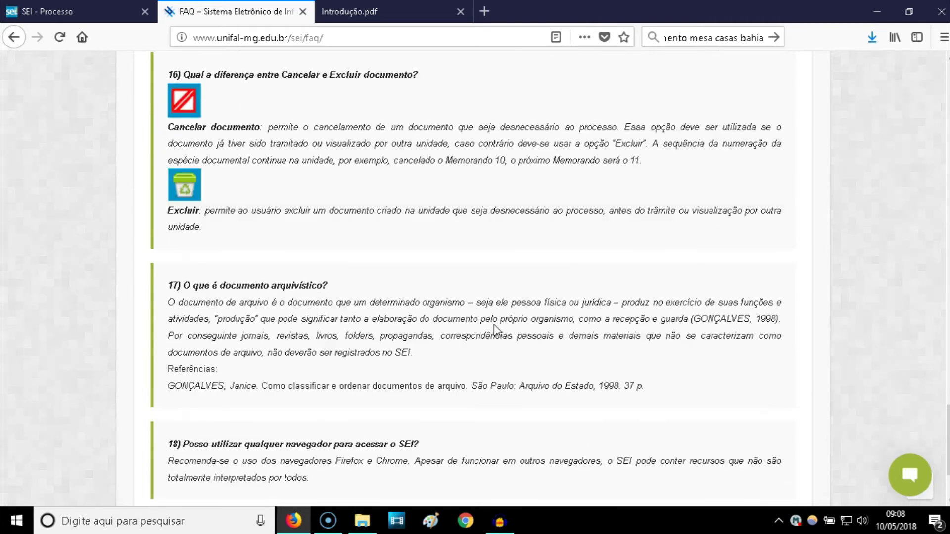
scroll(494, 326, up, 20)
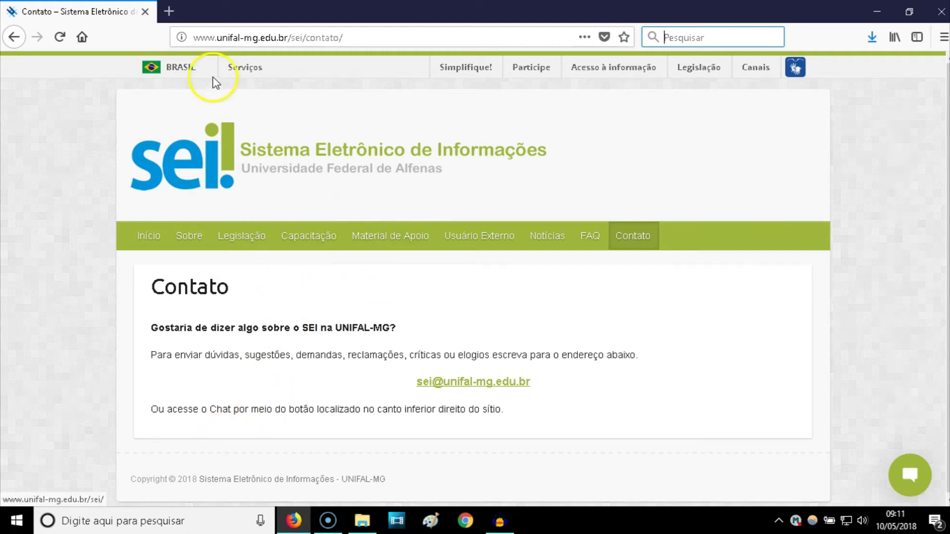
- Load sei.unifal-mg.edu.br in a new Firefox tab
click(174, 9)
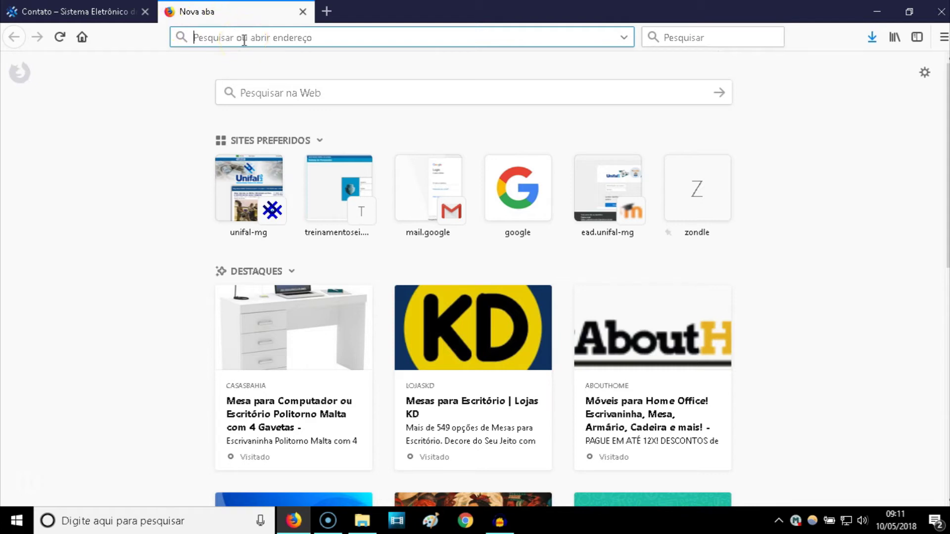
text(sei.)
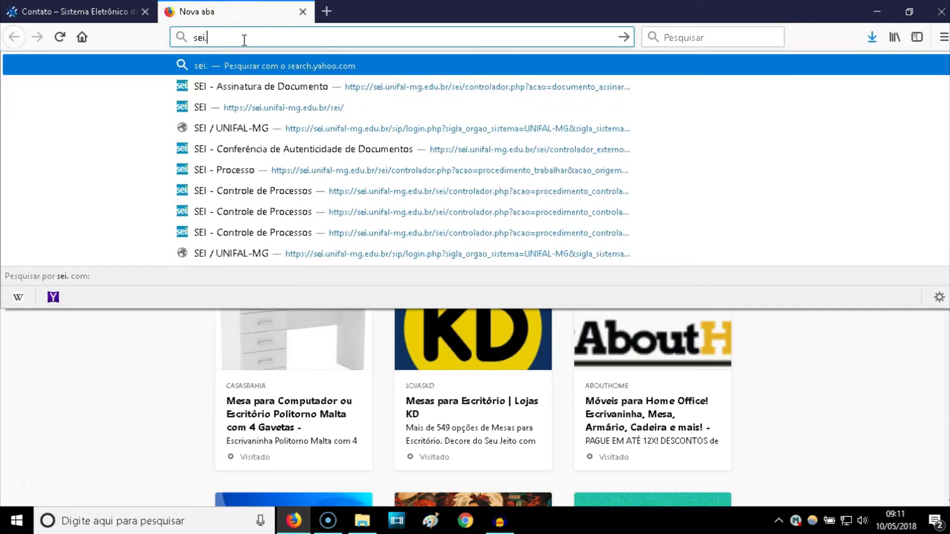
text(unifal-mg.edu.br)
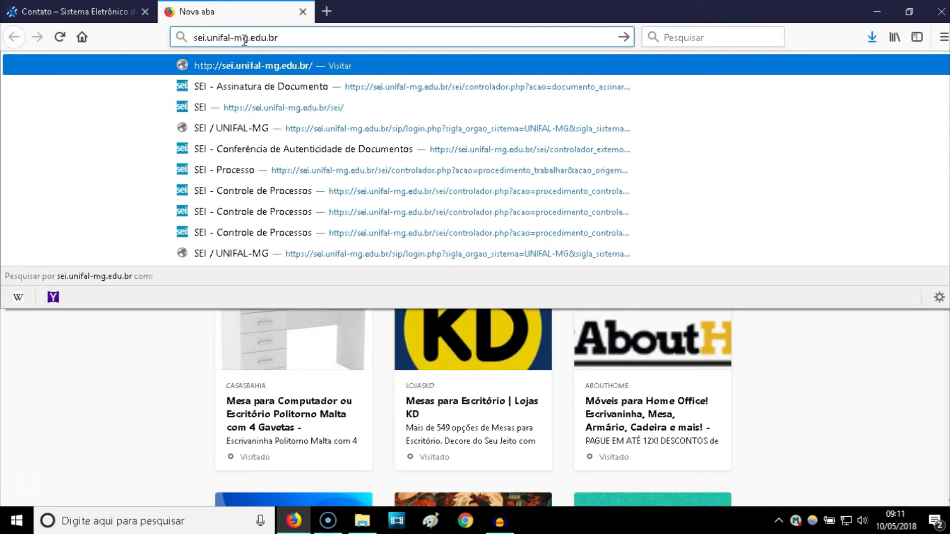
key(Return)
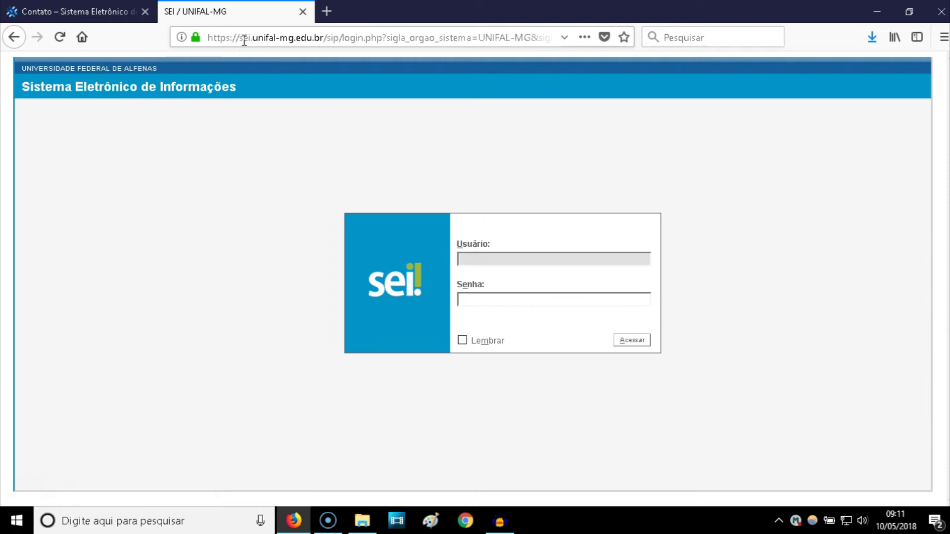
- Log in to SEI with the saved username and the account password
text(cleber.t)
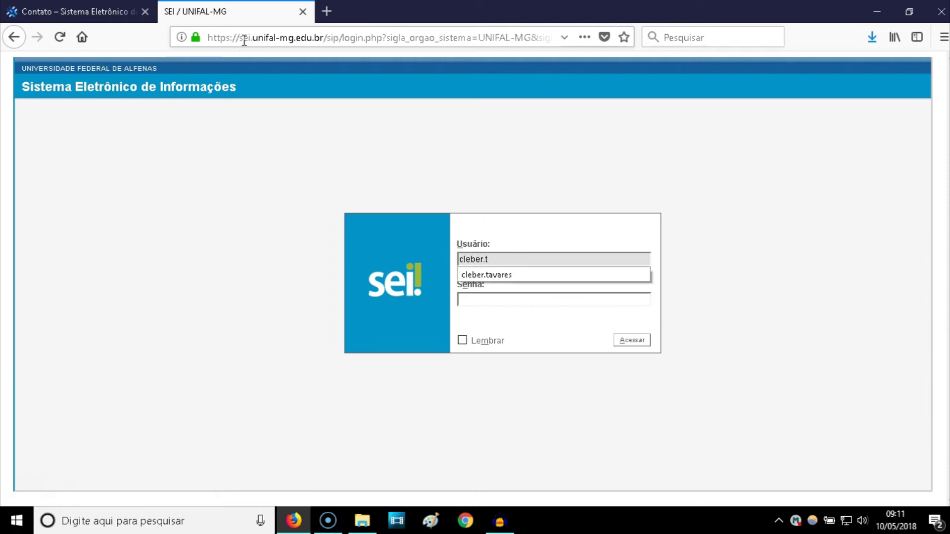
click(468, 275)
click(476, 298)
text(•••••••••••••)
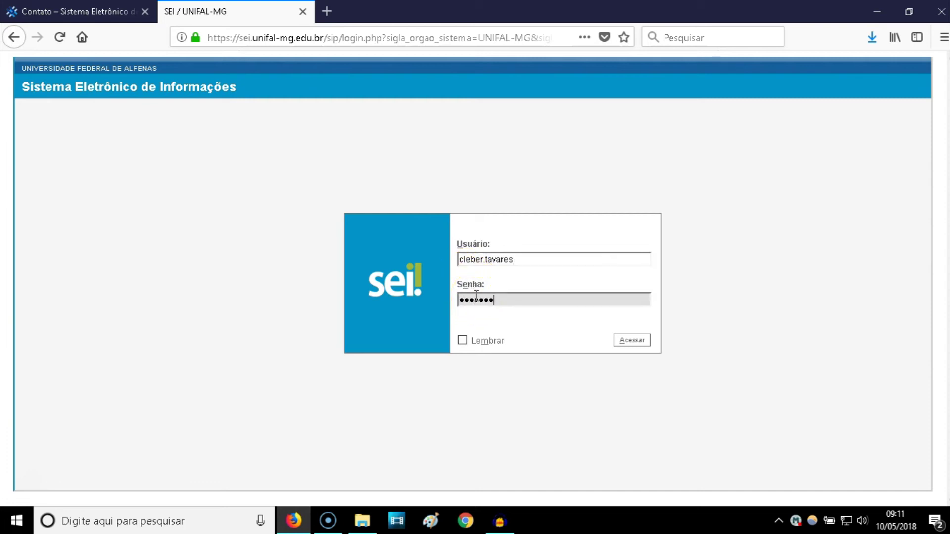
key(Return)
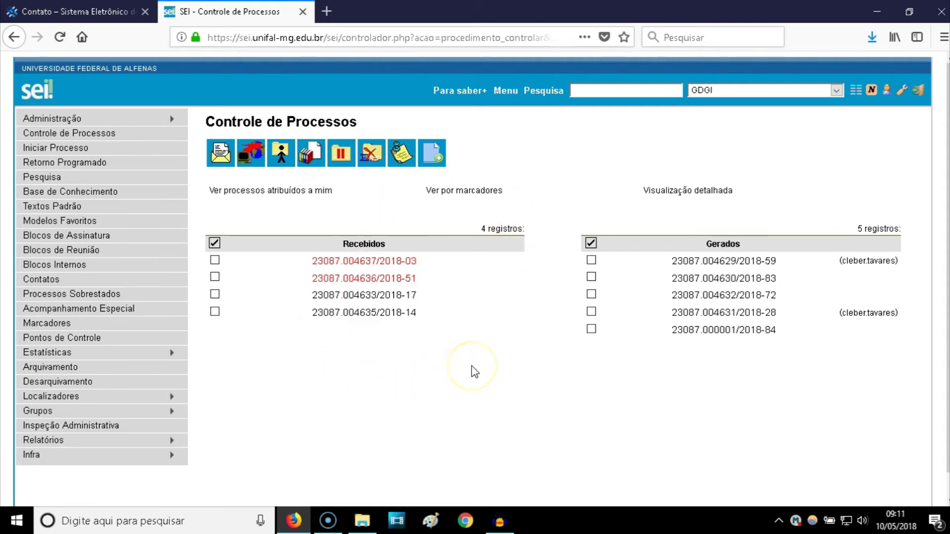
- Reload Controle de Processos twice, then drop down the GDGI unit selector
click(856, 94)
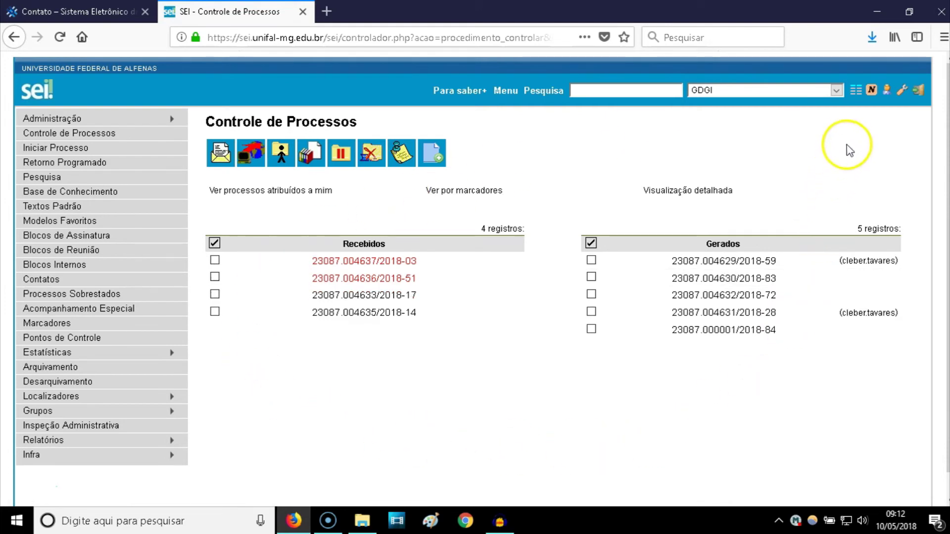
click(857, 98)
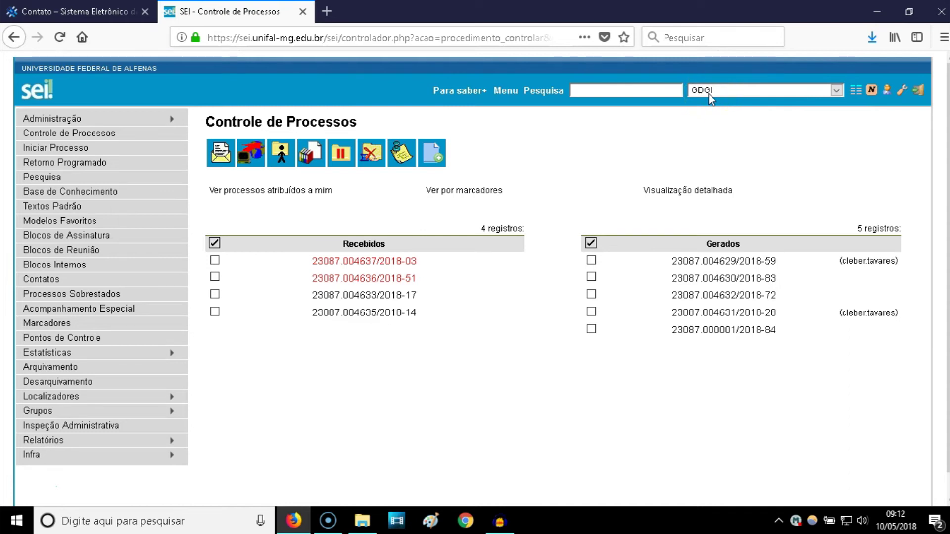
click(836, 92)
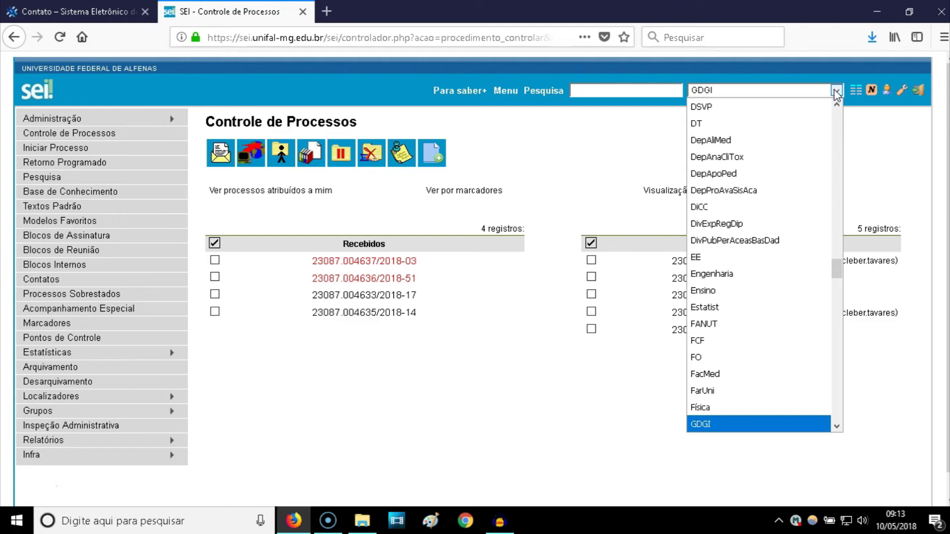
- Change the current unit to FCF, whose Controle de Processos page shows an empty process list
click(836, 92)
click(802, 123)
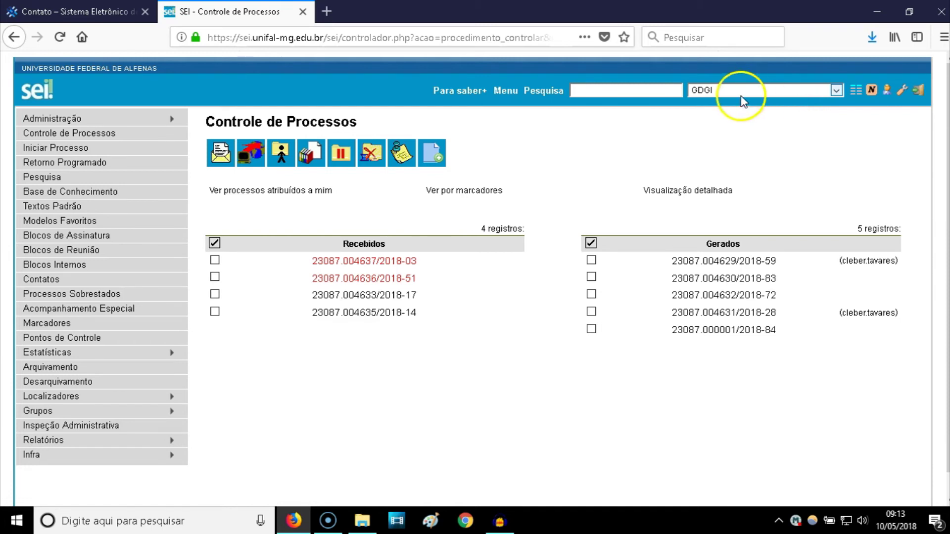
click(707, 91)
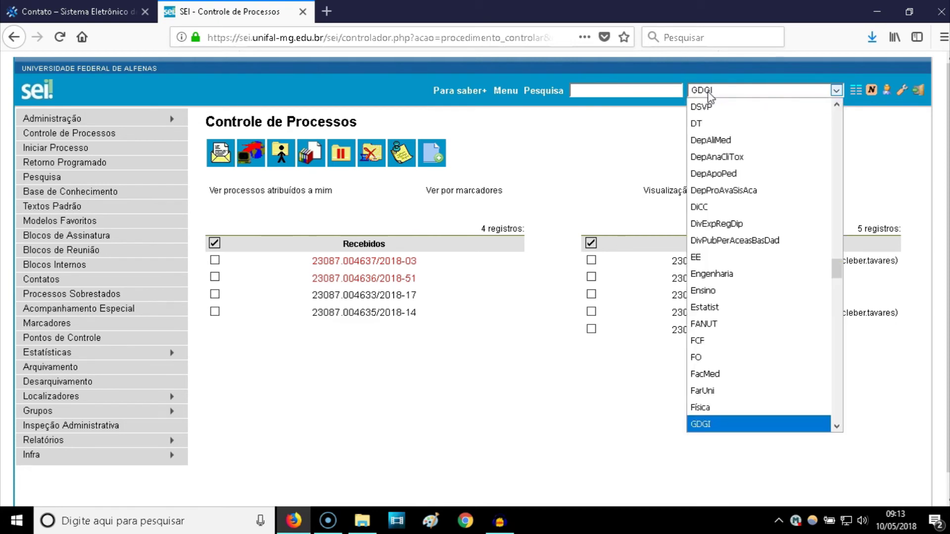
click(714, 341)
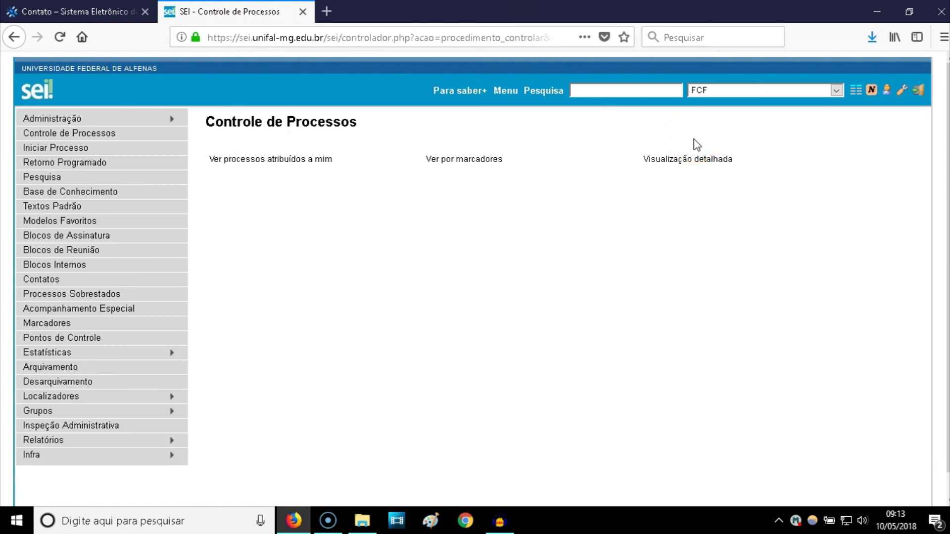
click(704, 93)
- Select GDGI as the unit again, bringing back its 4 received and 5 generated processes
click(703, 92)
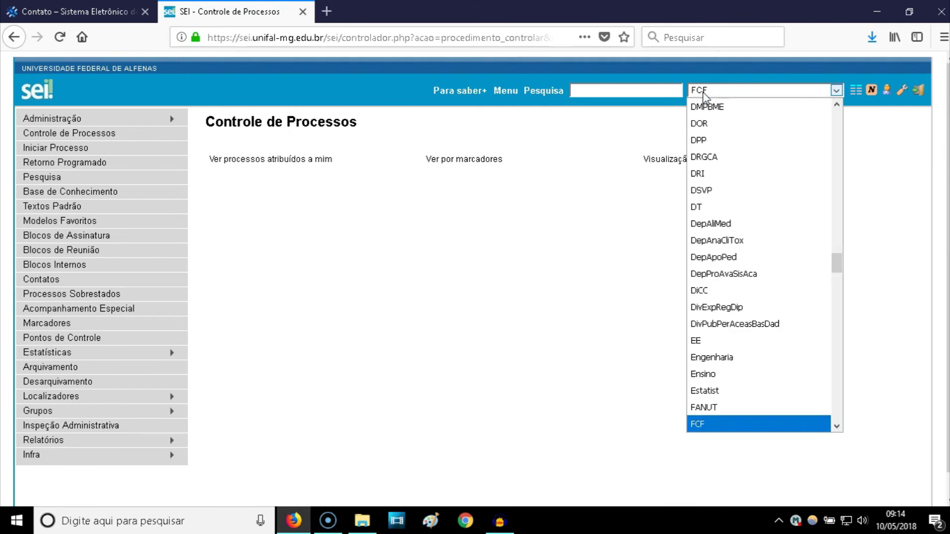
key(g)
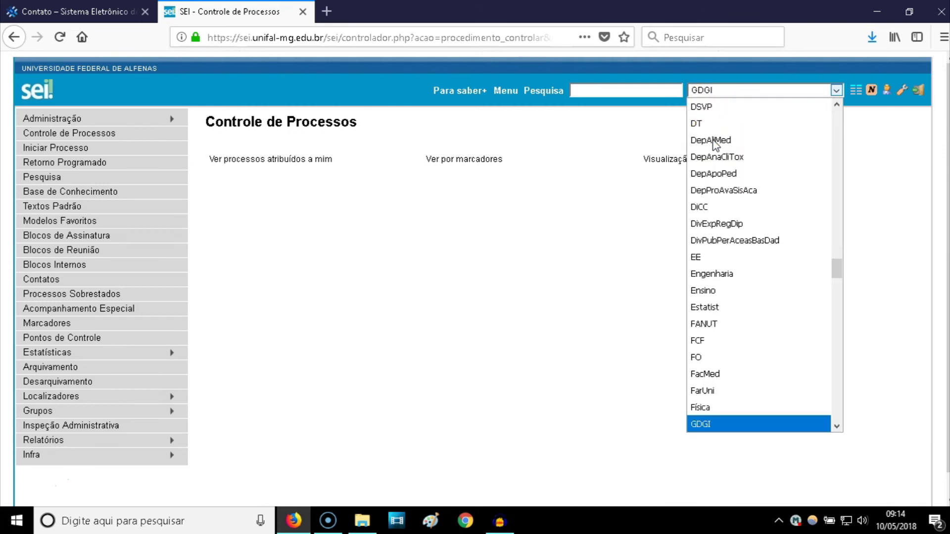
click(738, 424)
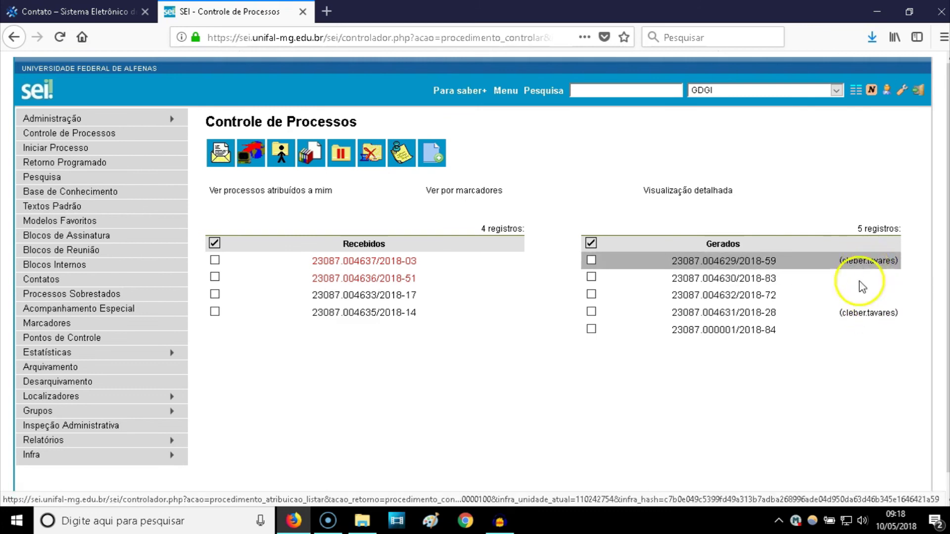
click(261, 197)
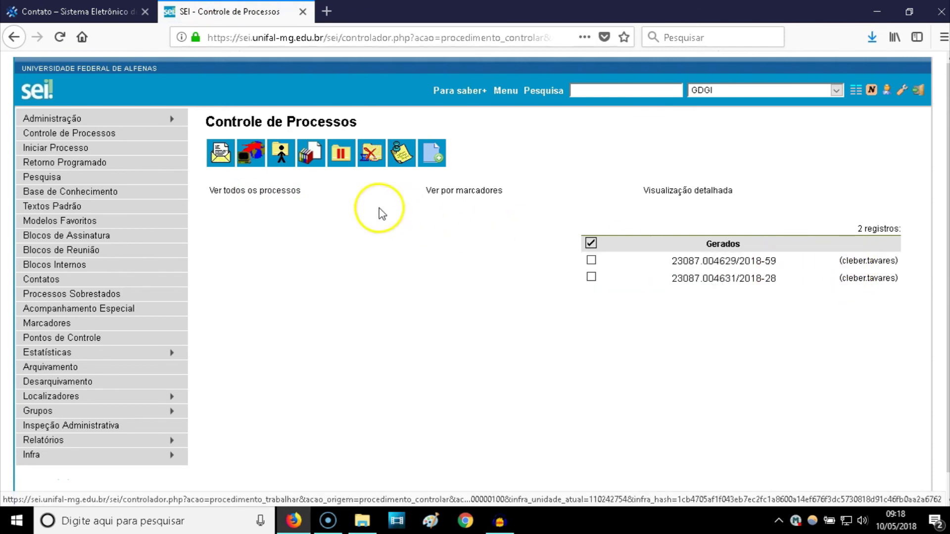
click(276, 191)
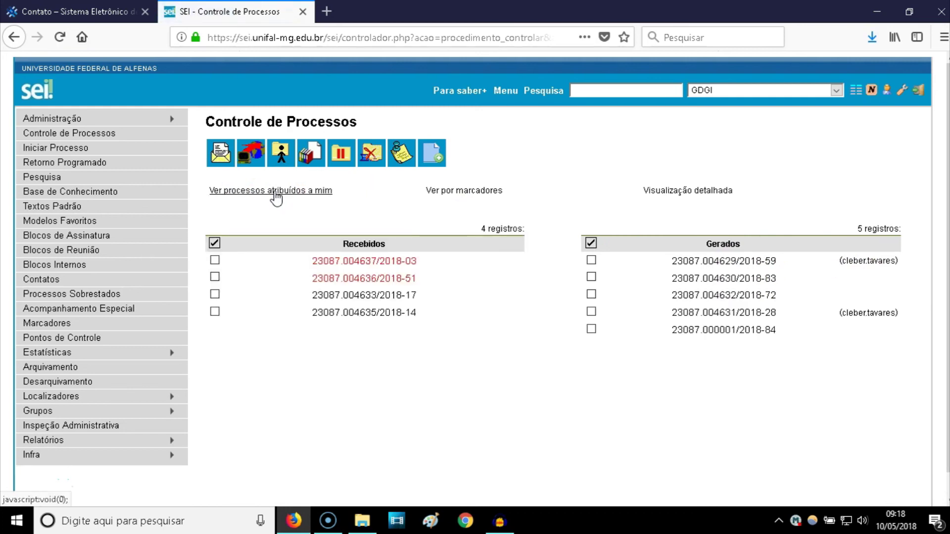